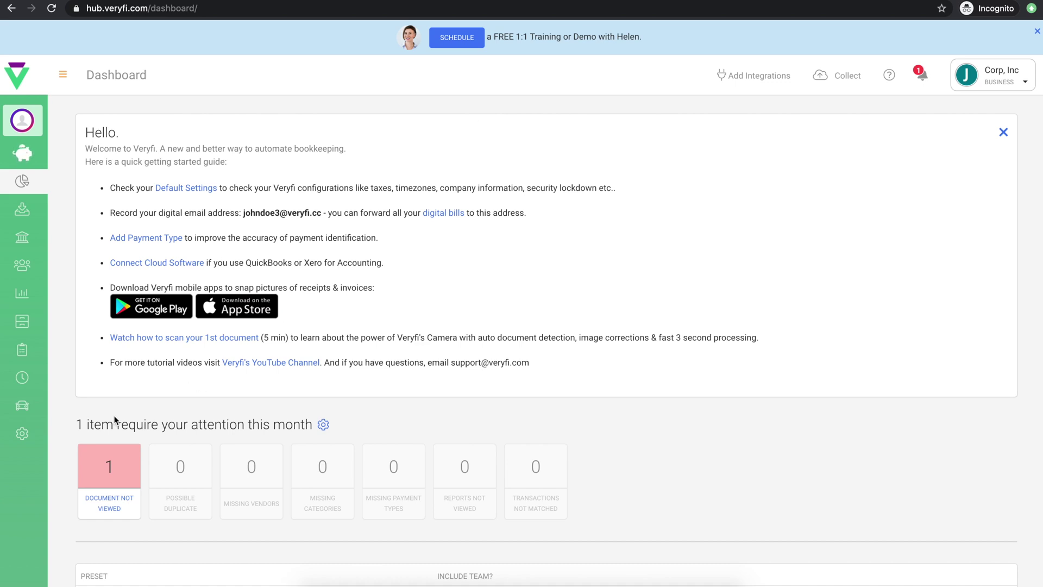
Step: Open the Profile page and scroll through Profile Settings down to Notification Settings
mouse_move(24, 435)
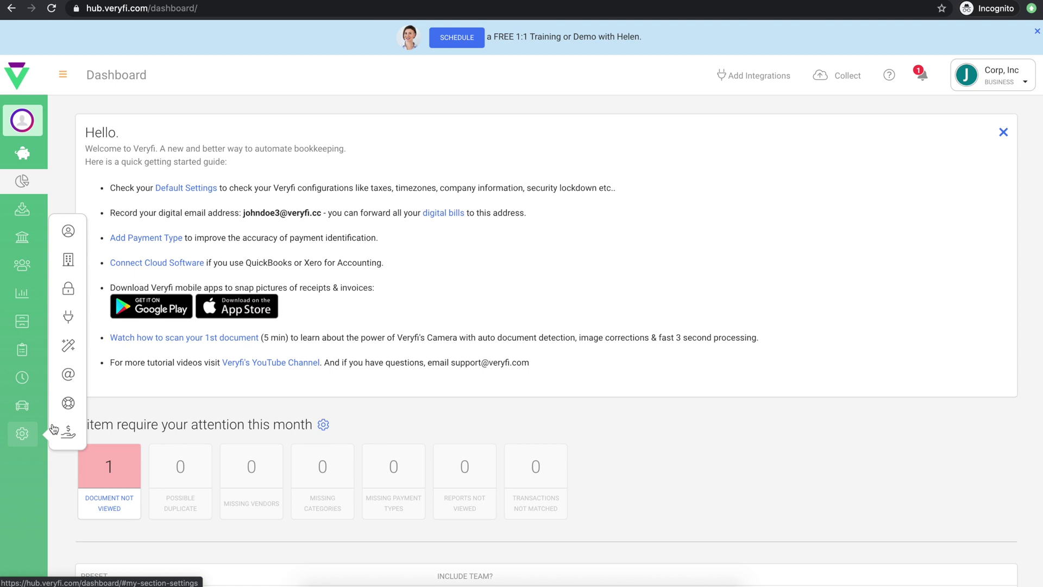
left_click(69, 231)
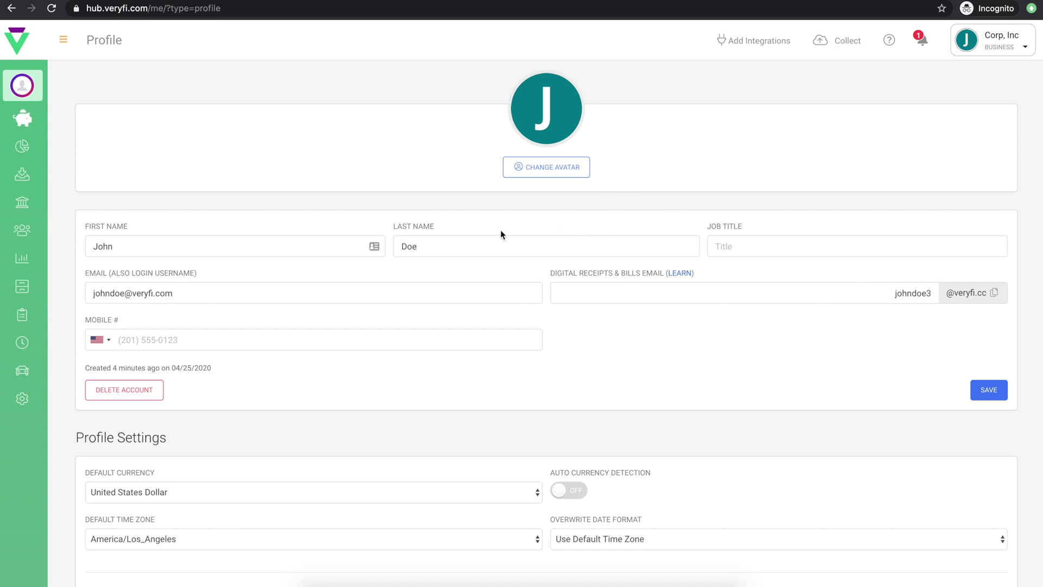
scroll(501, 234, "down", 5)
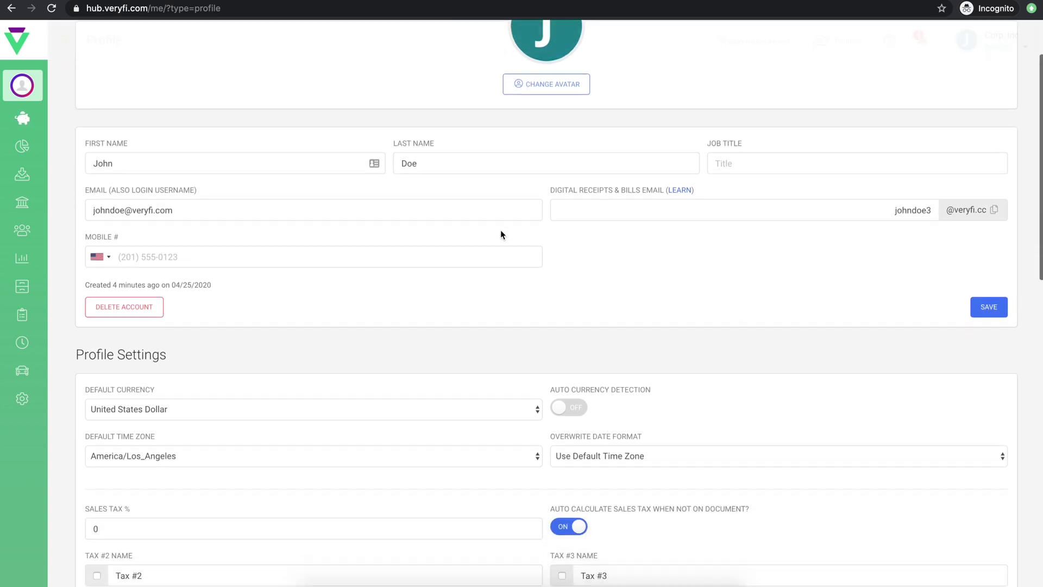
scroll(500, 230, "down", 6)
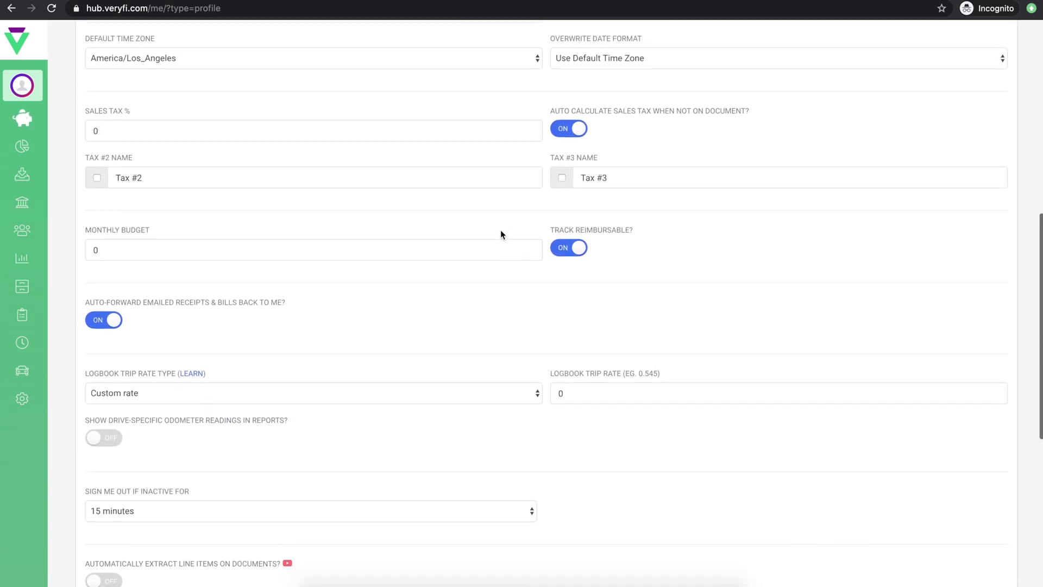
scroll(501, 229, "down", 4)
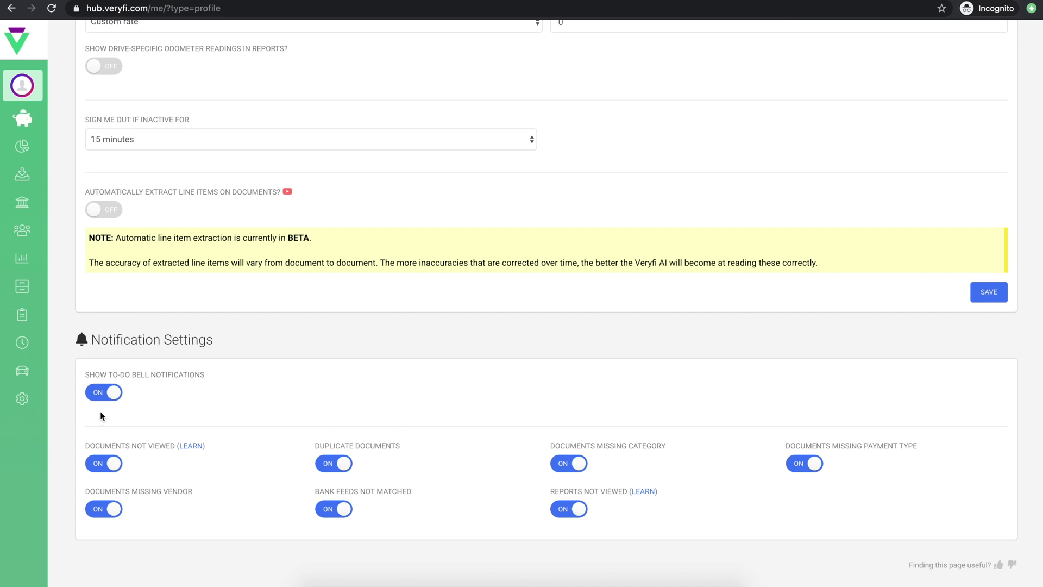
mouse_move(22, 399)
left_click(74, 231)
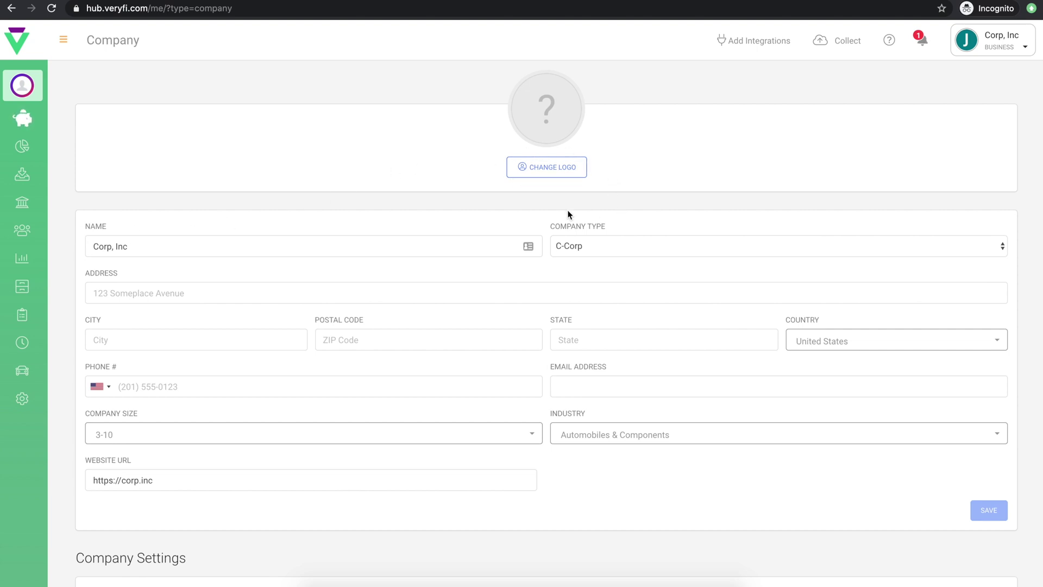
scroll(501, 224, "down", 5)
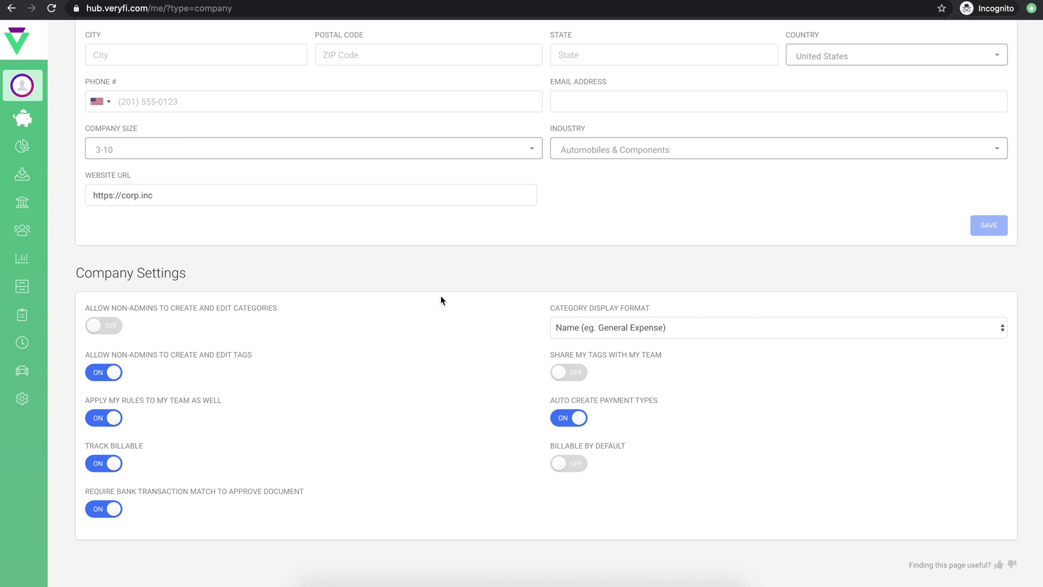
mouse_move(22, 398)
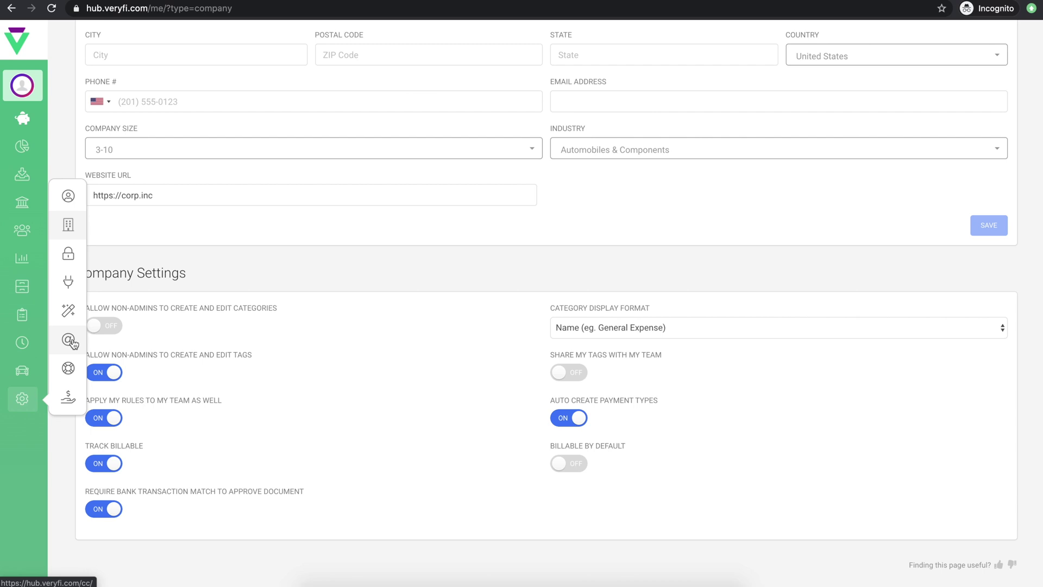
left_click(70, 341)
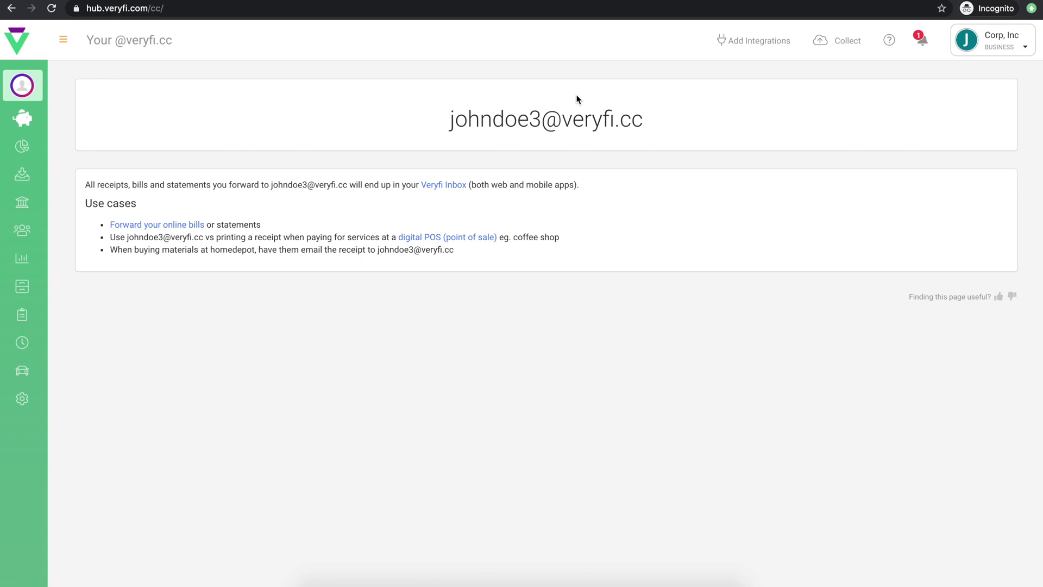
Step: Open Add Integrations to list the available apps
left_click(751, 43)
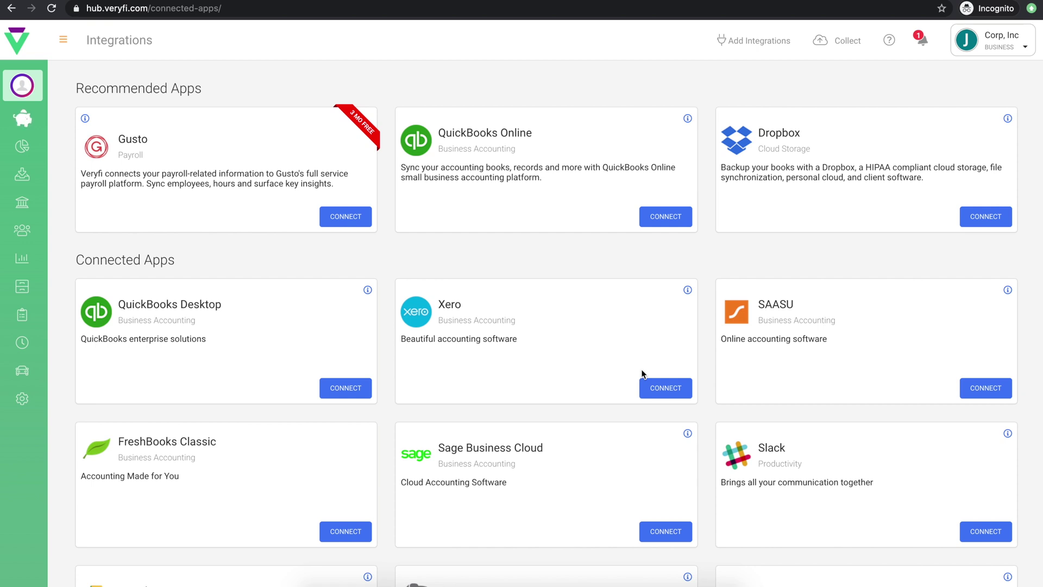
Step: Scroll through the recommended integrations like Gusto, QuickBooks Online and Dropbox
scroll(739, 213, "down", 5)
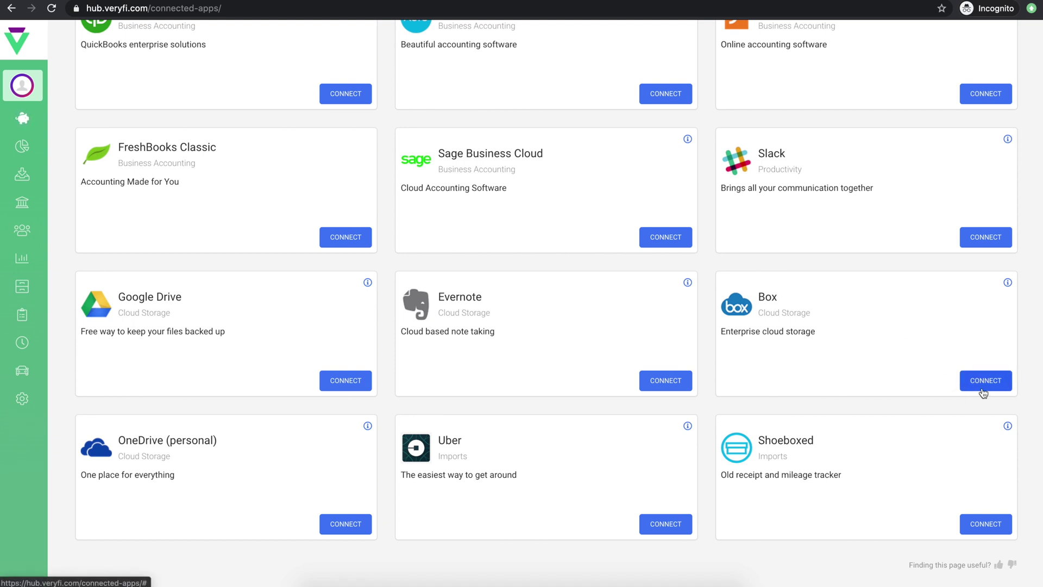
mouse_move(43, 176)
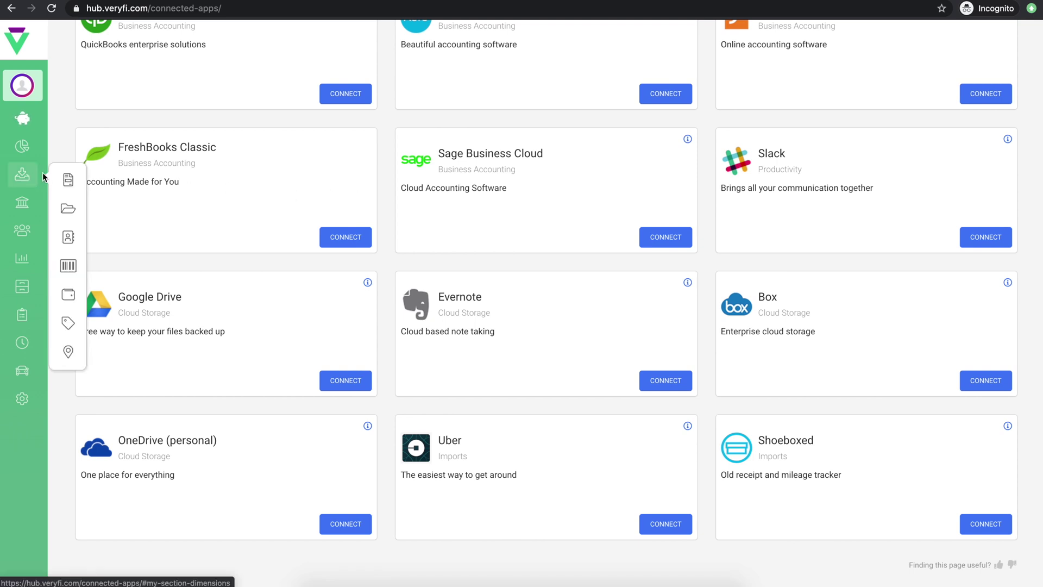
Step: Add an American Express payment type with a nickname and the card's last four digits
left_click(69, 297)
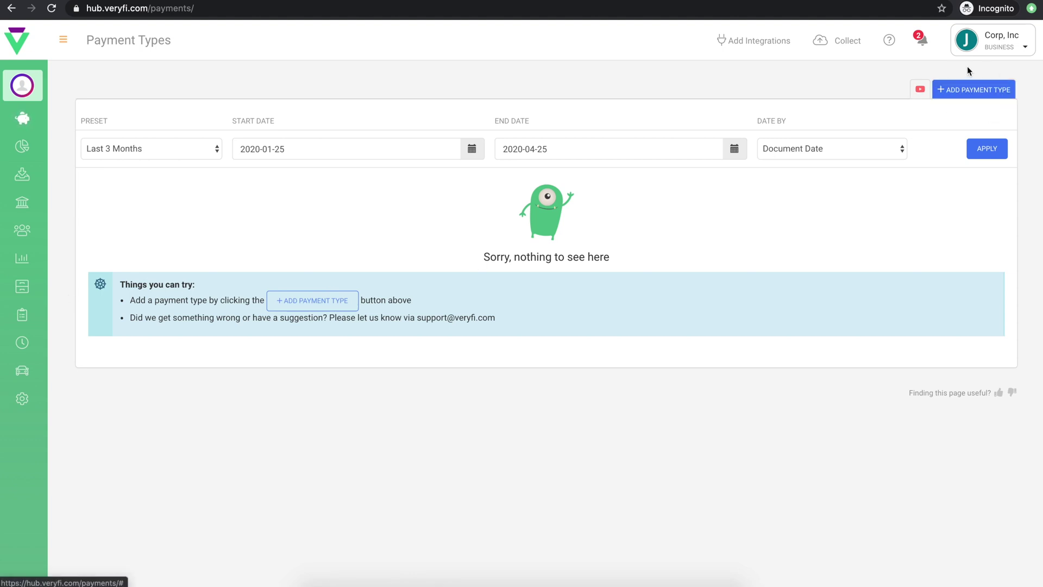
left_click(962, 88)
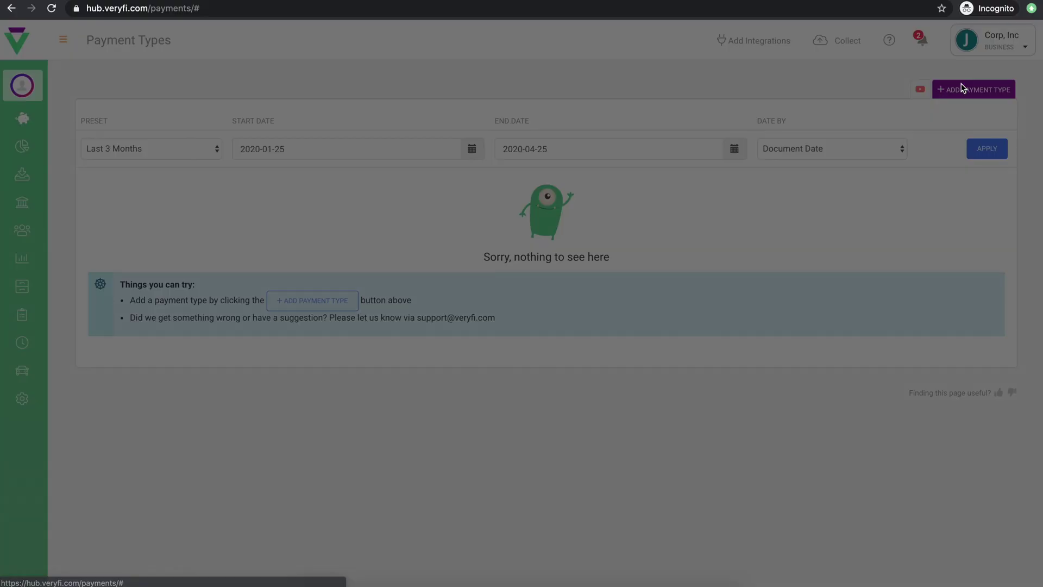
left_click(249, 143)
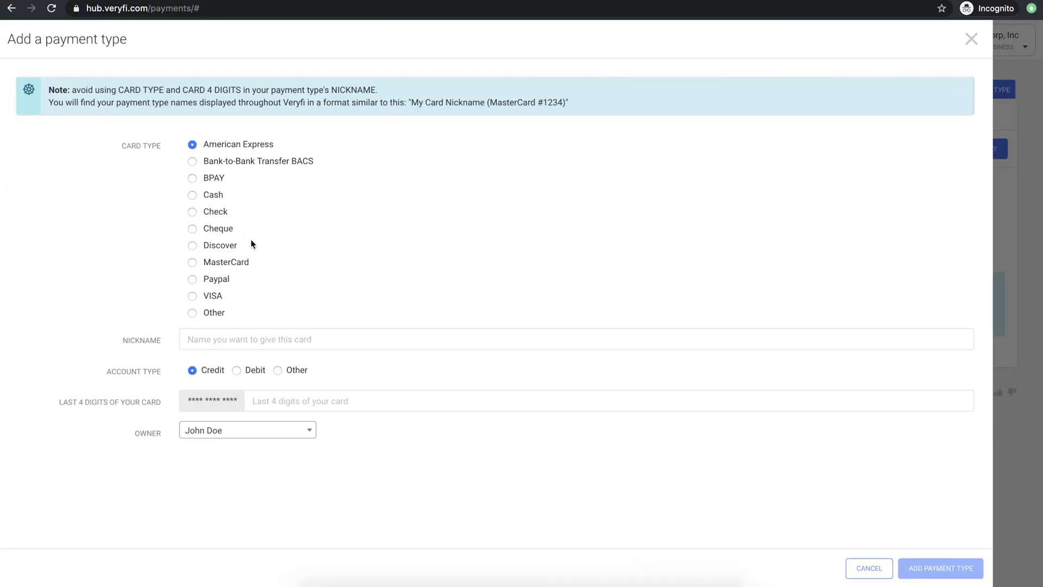
left_click(218, 339)
type("John's AMEX")
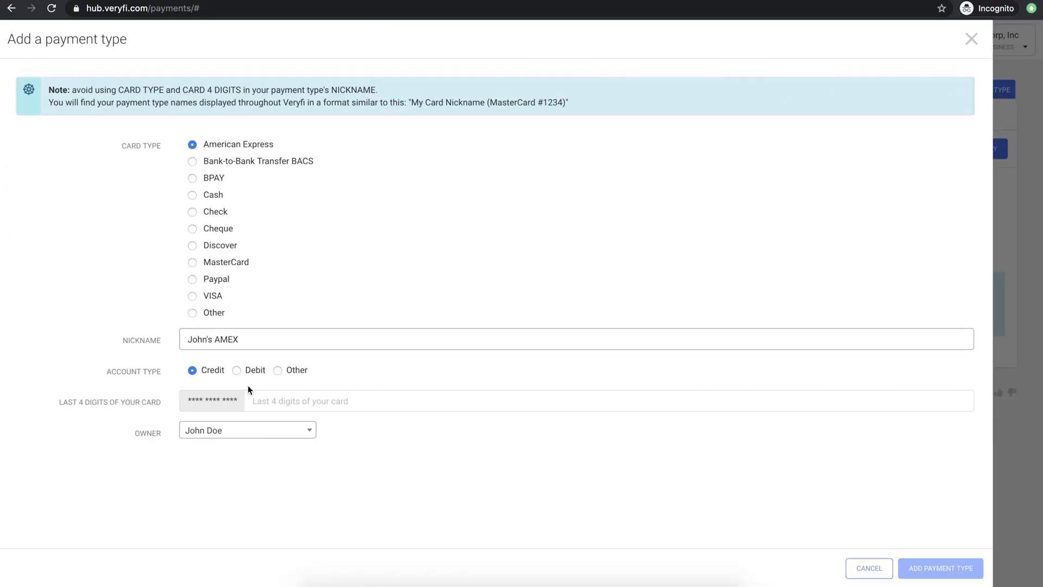
left_click(284, 402)
type("0001")
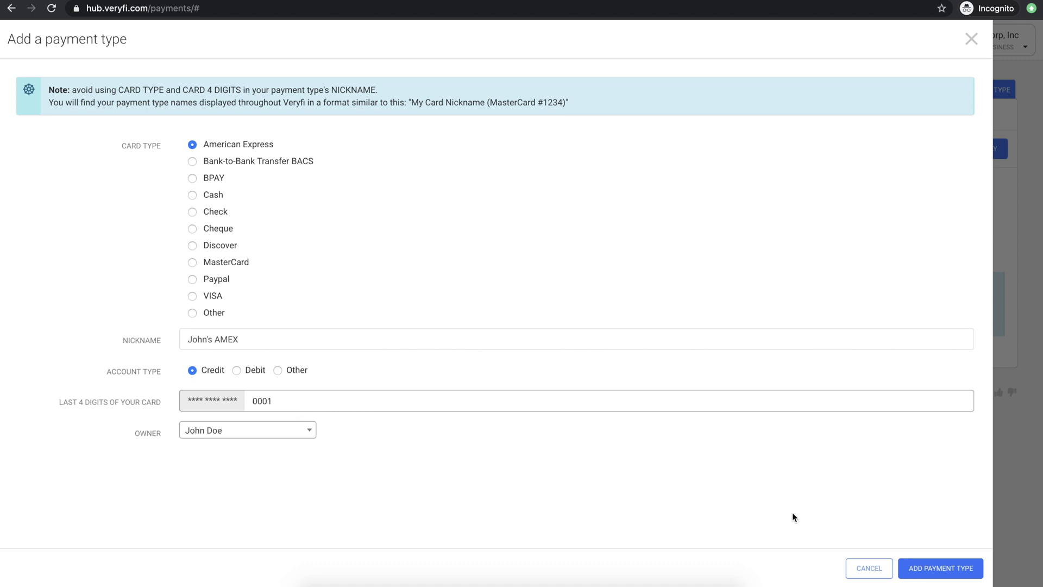
left_click(933, 568)
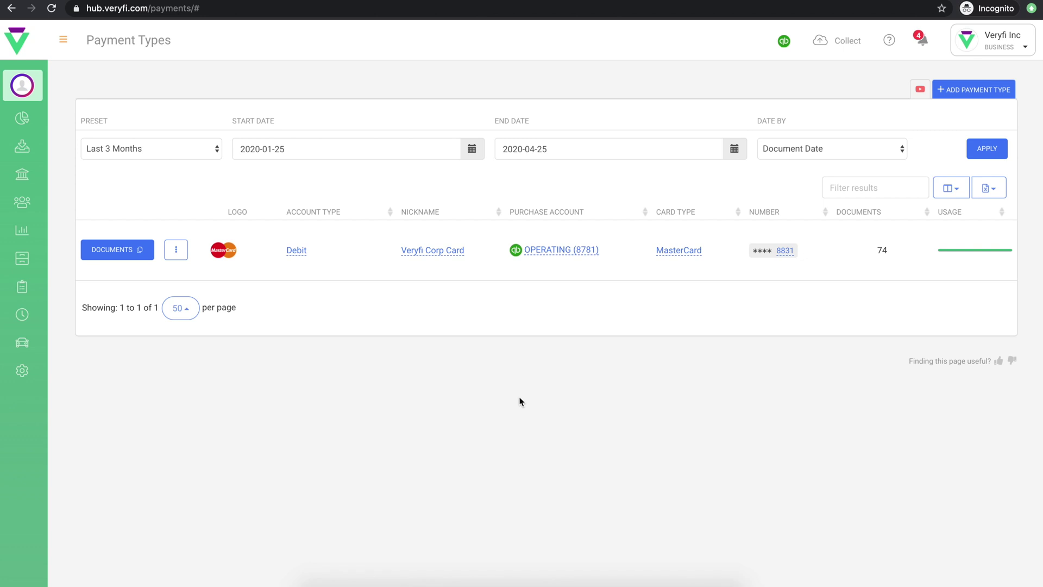
Step: Keep the card's purchase account set to OPERATING (8781)
left_click(566, 250)
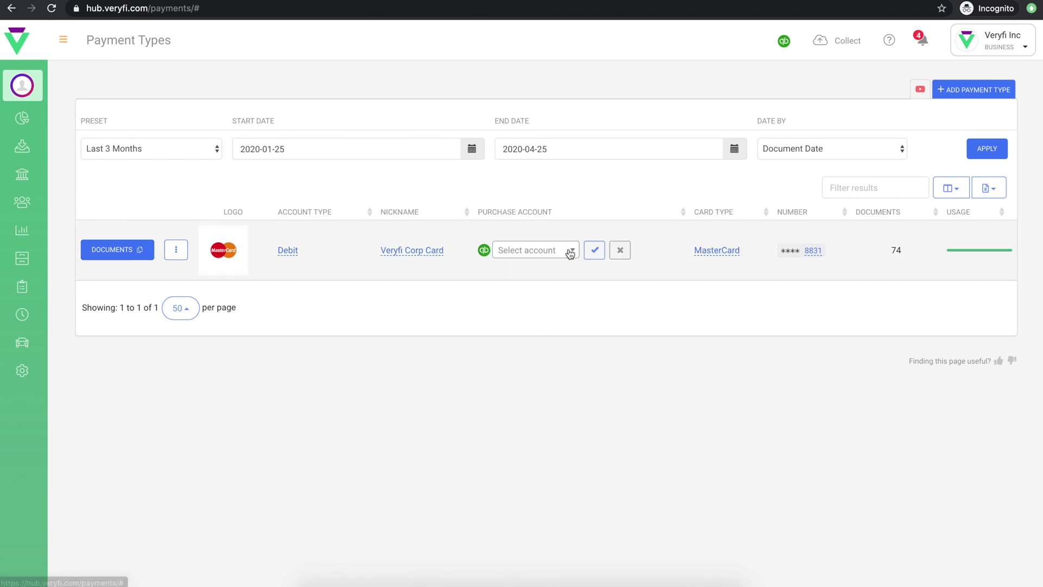
left_click(552, 251)
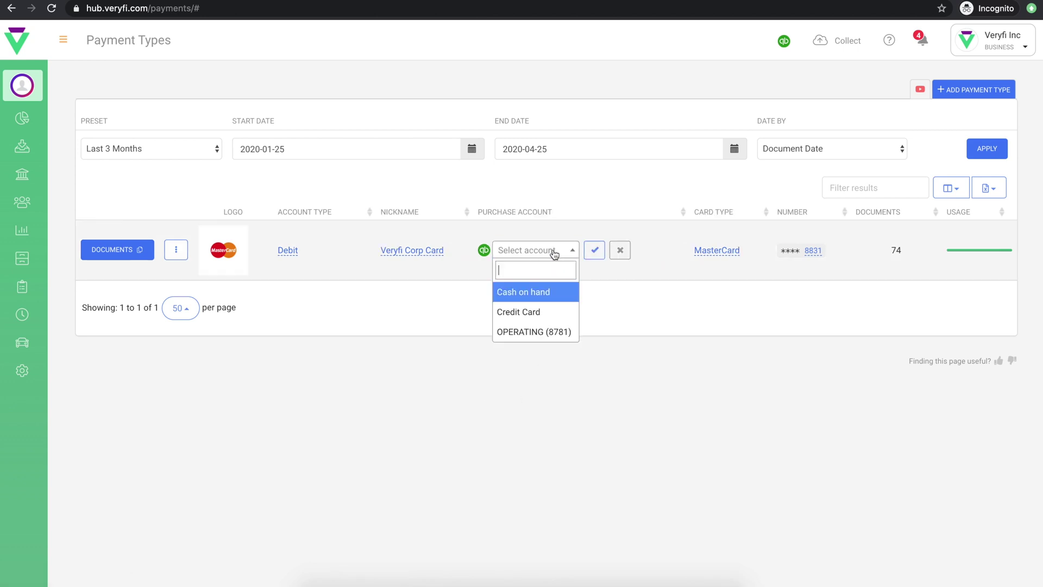
left_click(471, 305)
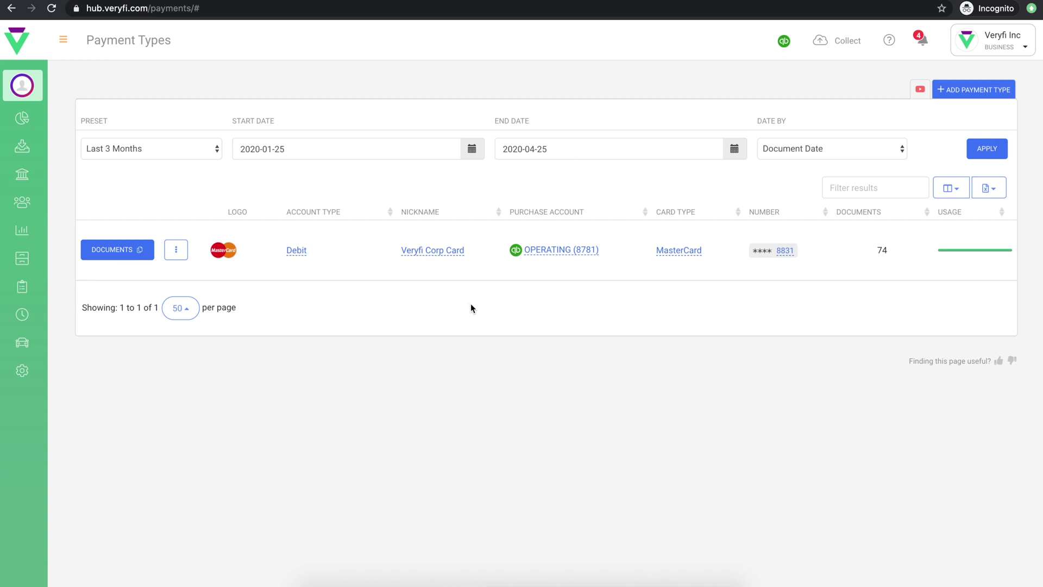
mouse_move(22, 146)
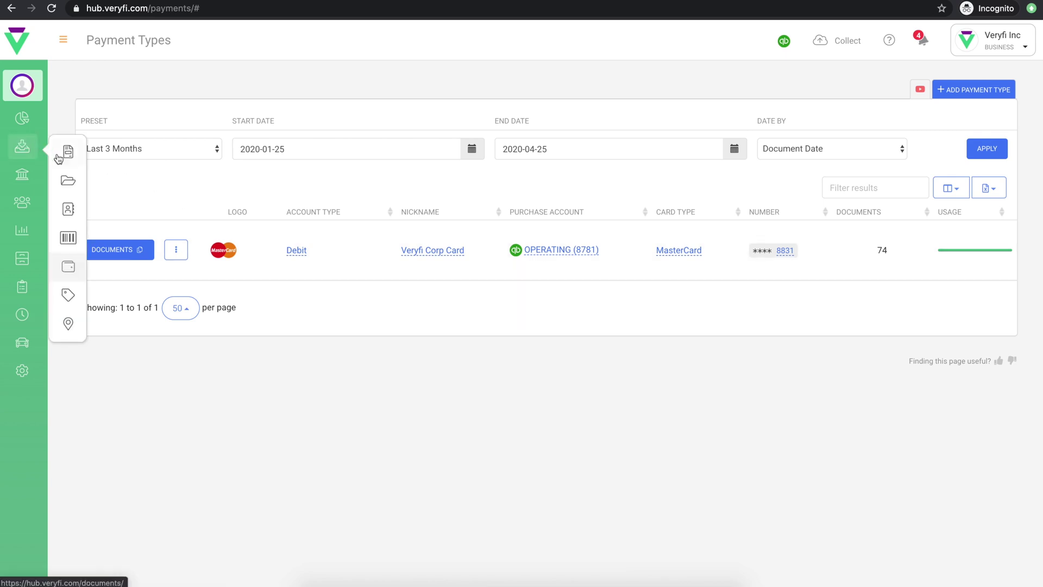
left_click(67, 179)
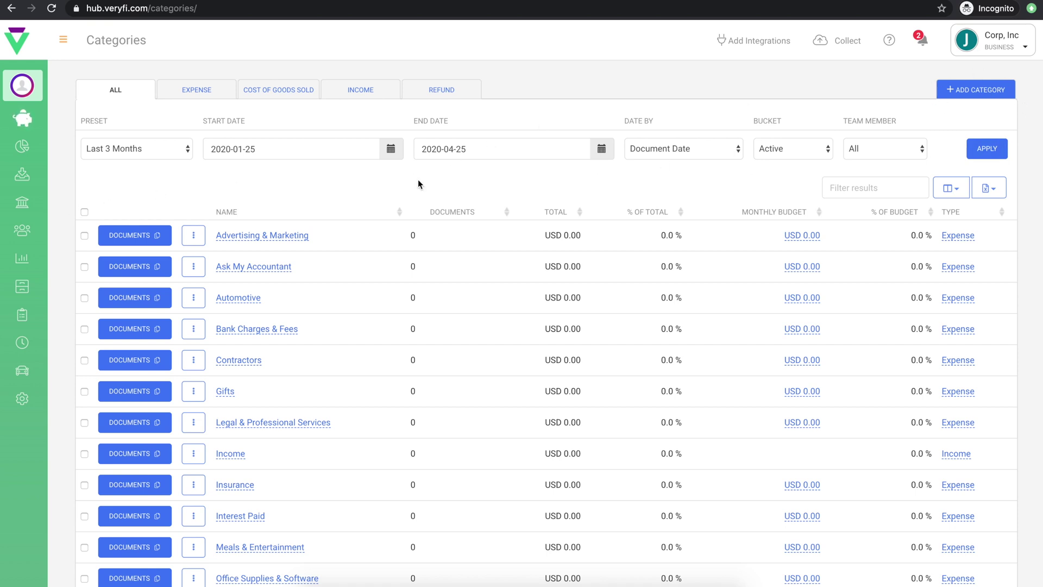
left_click(193, 236)
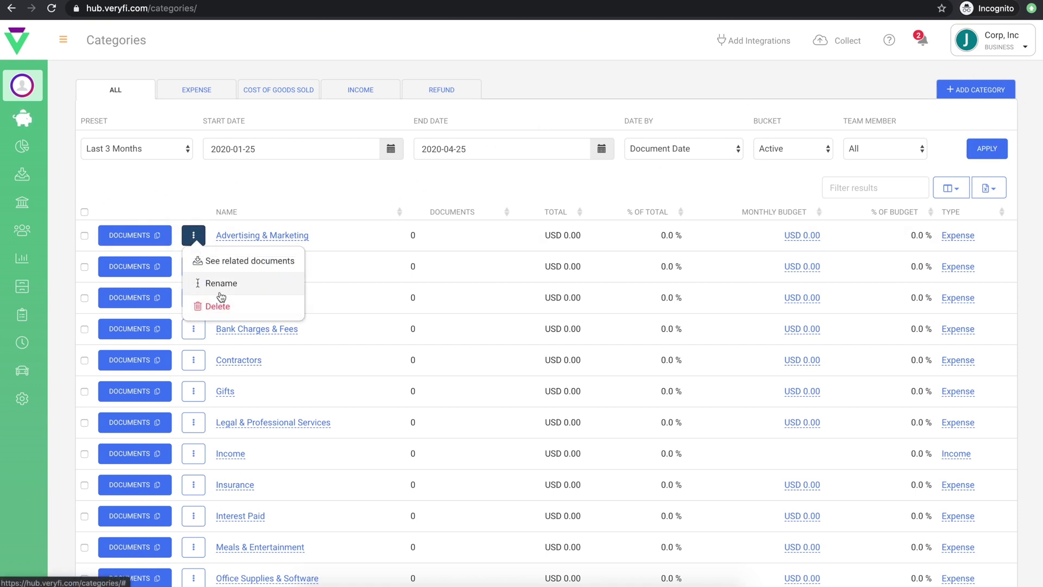
left_click(203, 197)
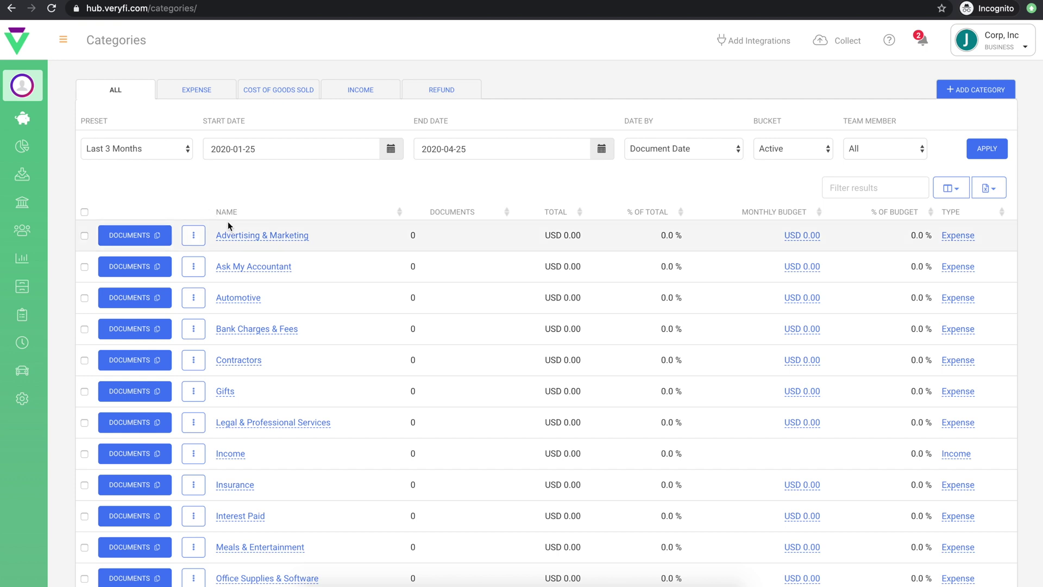
left_click(240, 236)
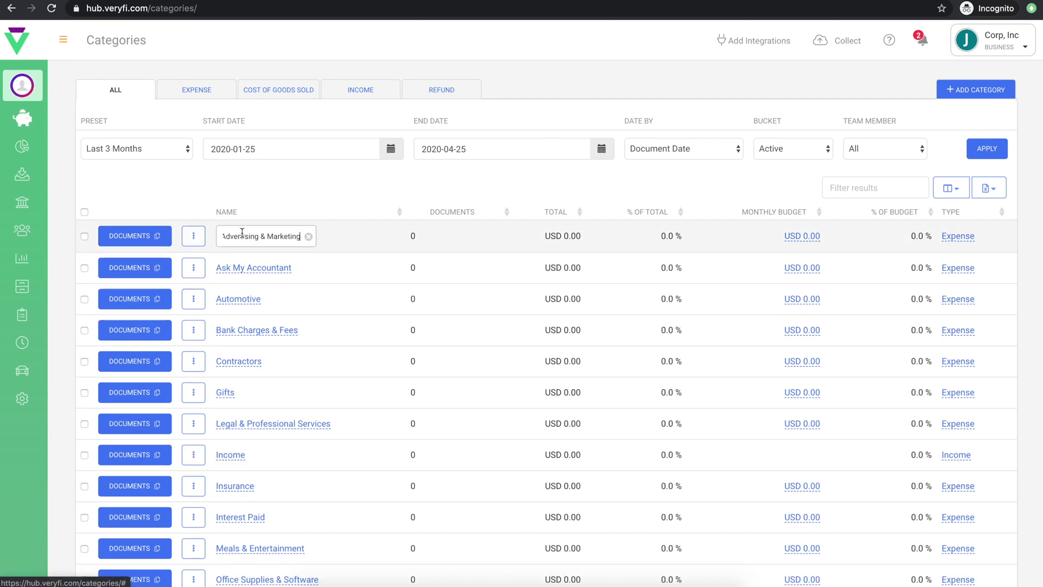
left_click(307, 194)
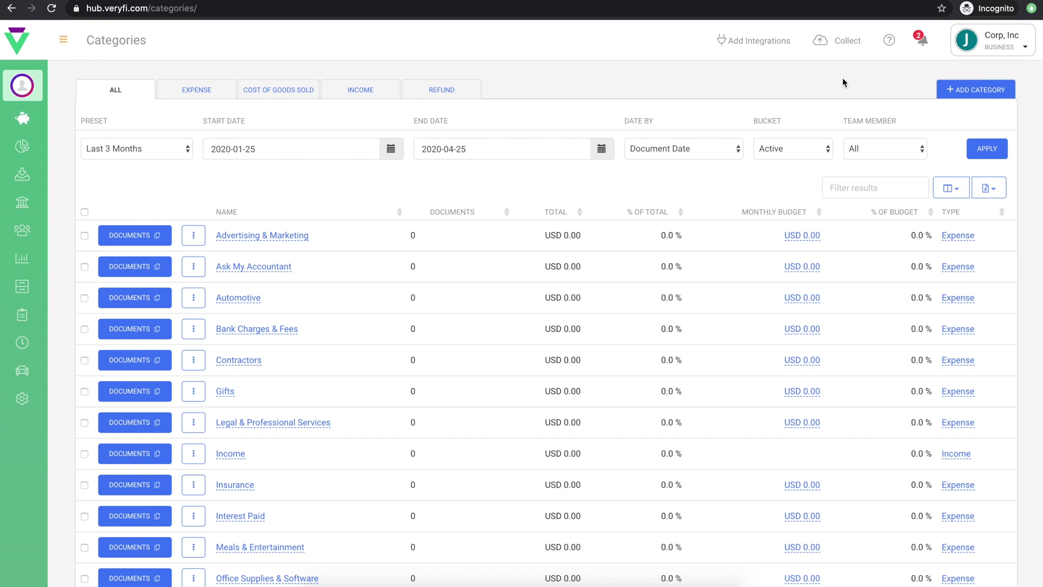
Step: Show the Collect upload area, then open Documents listing the Bunnings receipt
left_click(845, 42)
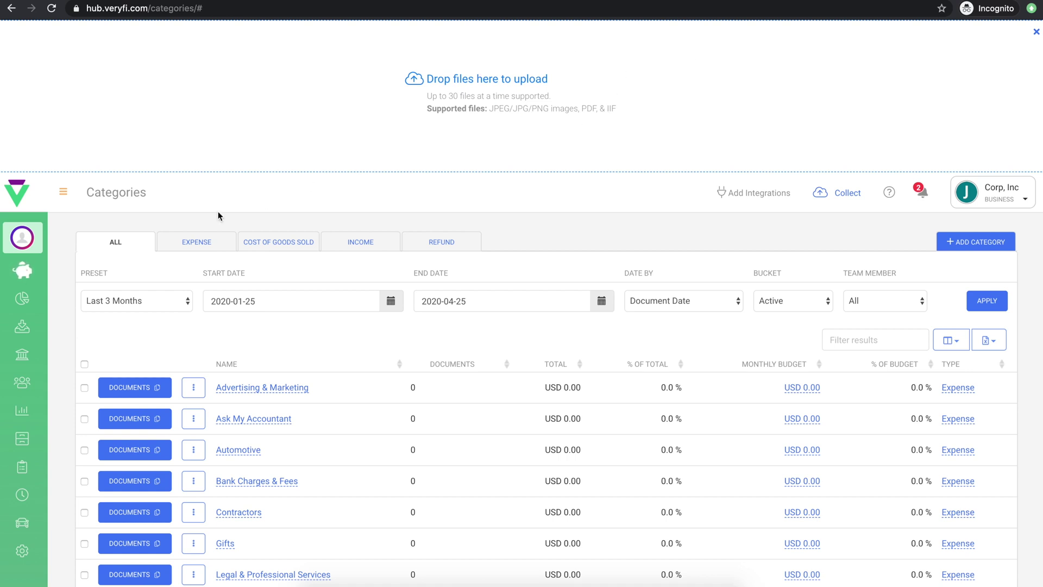
left_click(19, 328)
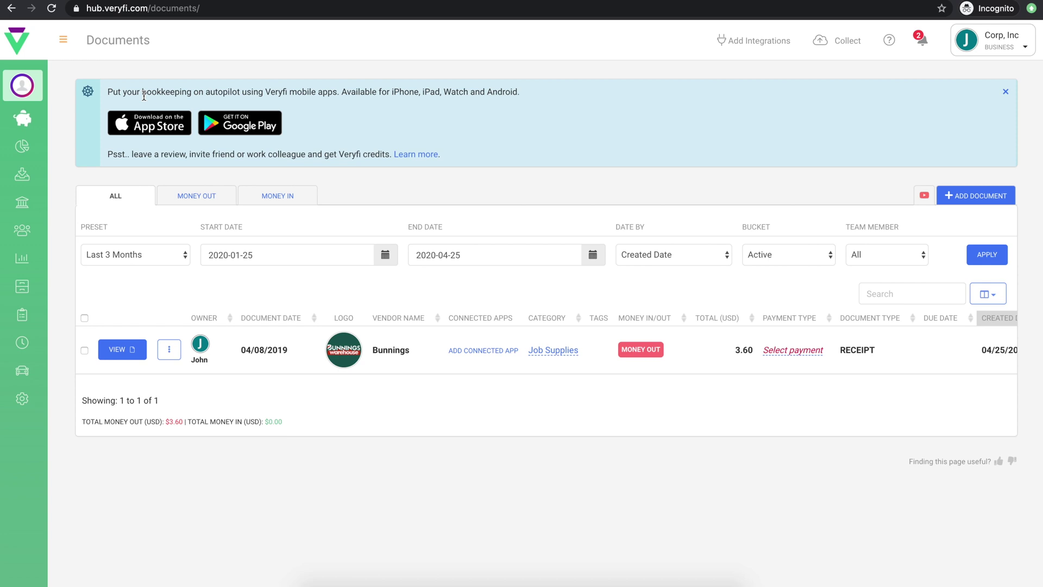
Step: View Bank Feeds with no accounts connected, then go to My Team
left_click(31, 203)
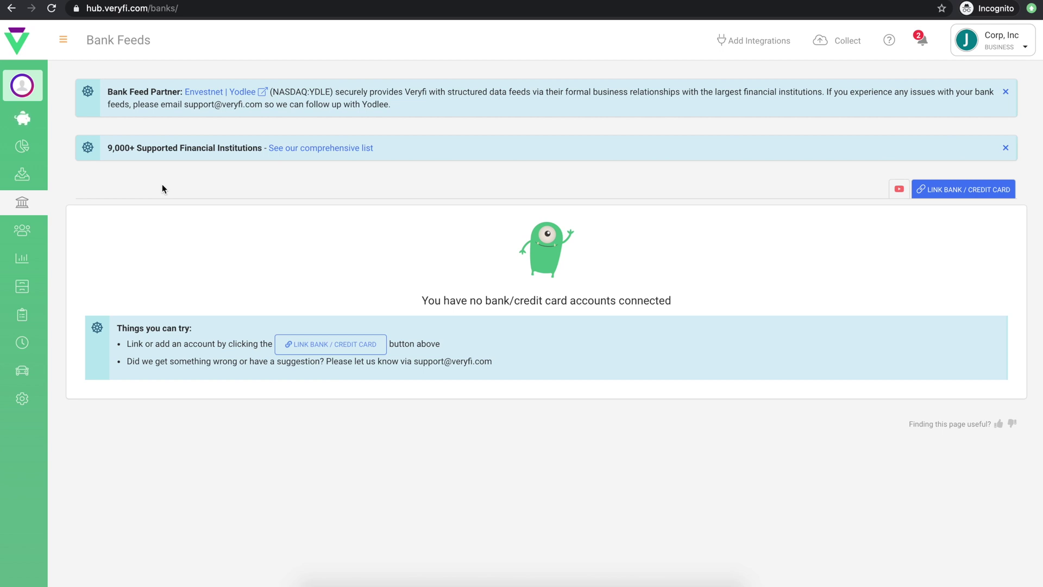
left_click(25, 231)
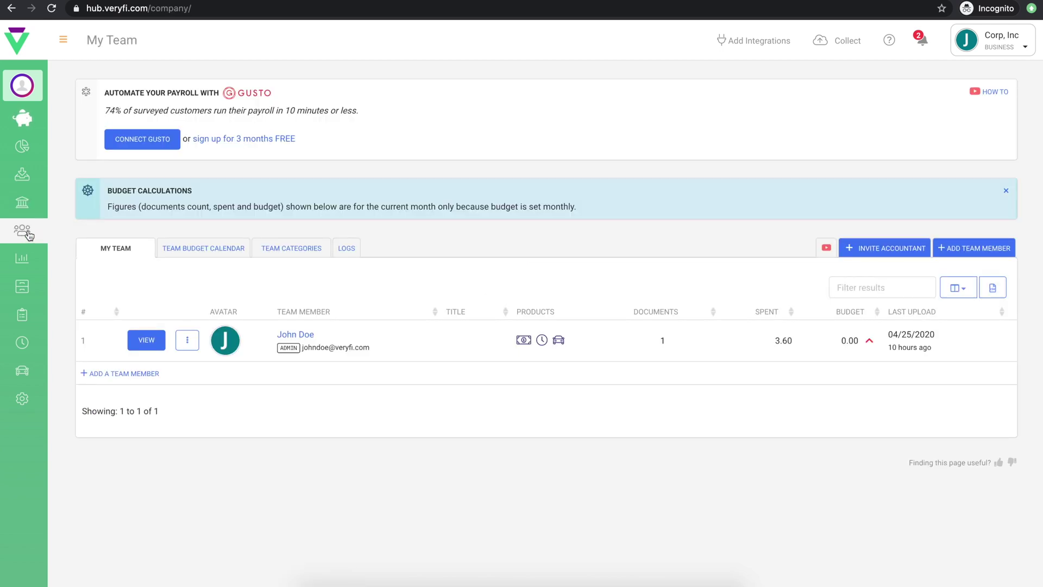
Step: Add a team member with name, e-mail, title Carpenter and a 1,000 monthly budget
left_click(974, 245)
key("Tab")
key("Tab")
type("Carpenter")
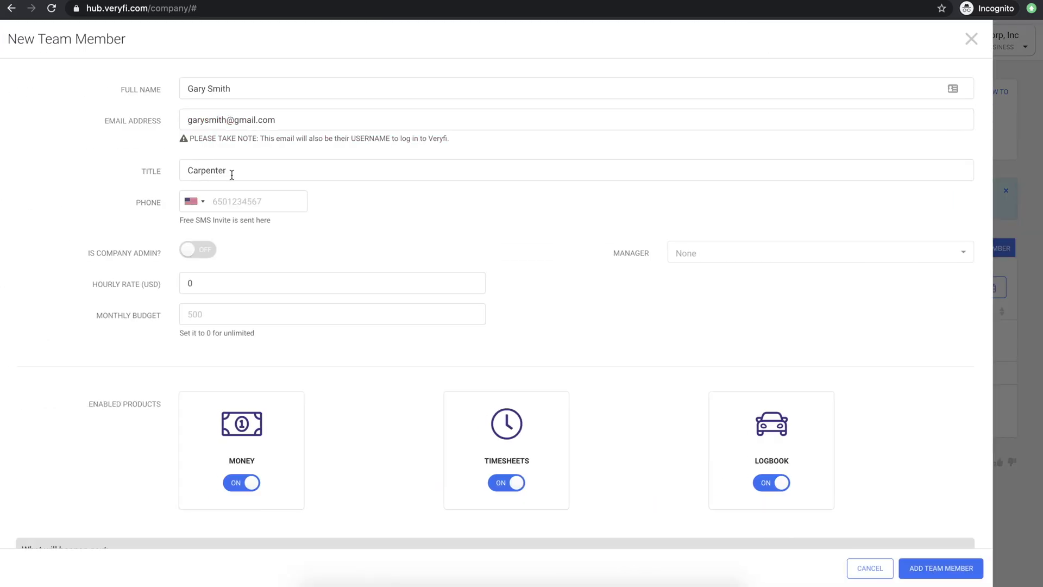
type("701000")
left_click(939, 568)
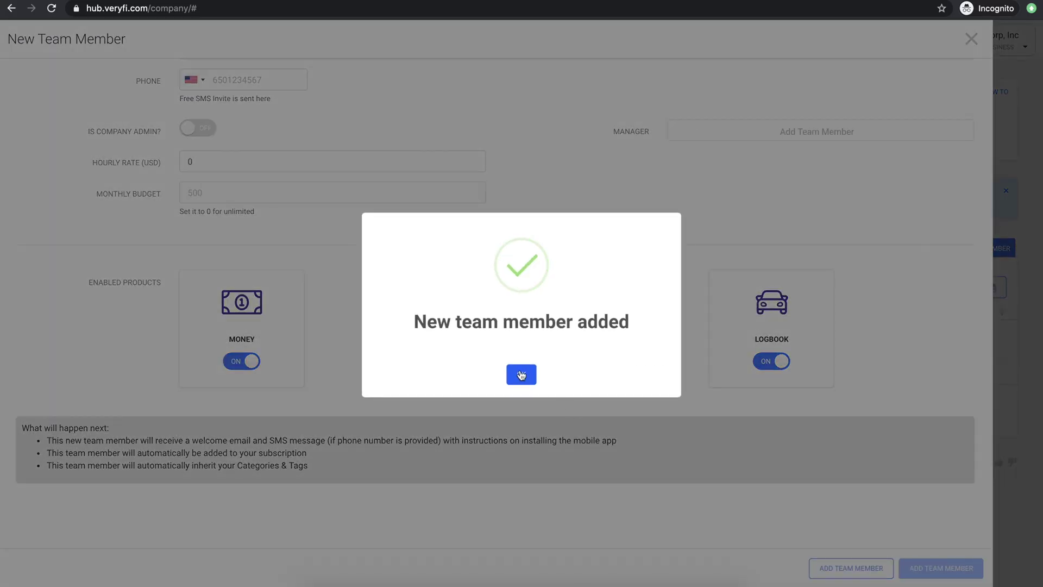
left_click(519, 373)
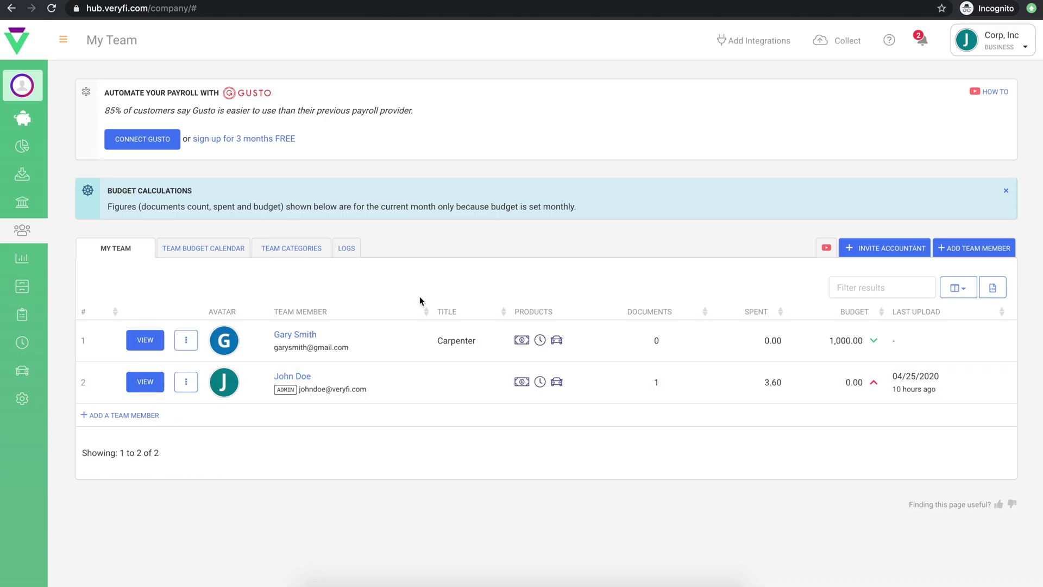
Step: Limit the new member to selected categories, removing Taxes & Licenses and Travel
left_click(211, 252)
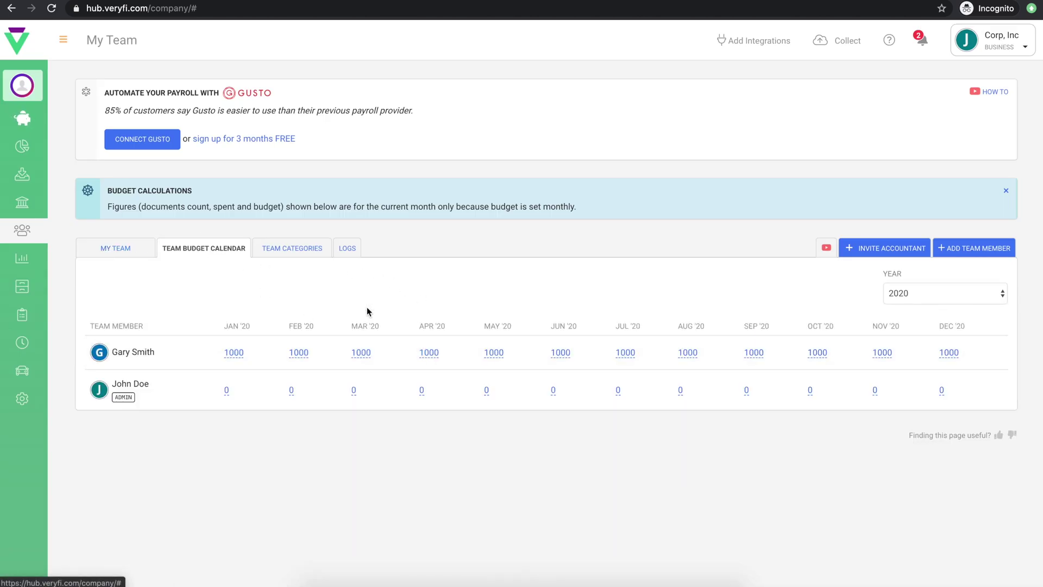
left_click(303, 251)
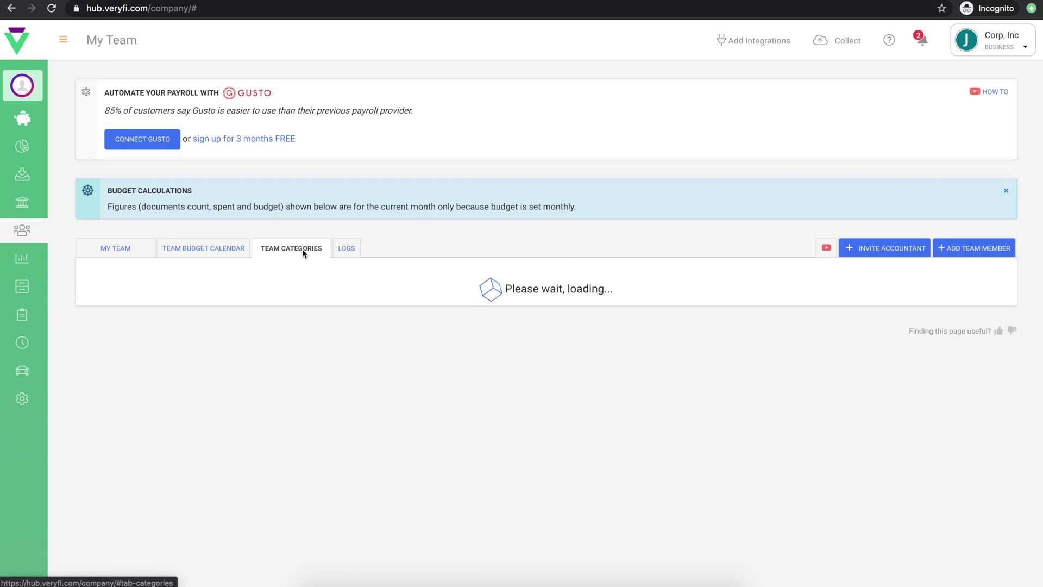
left_click(267, 310)
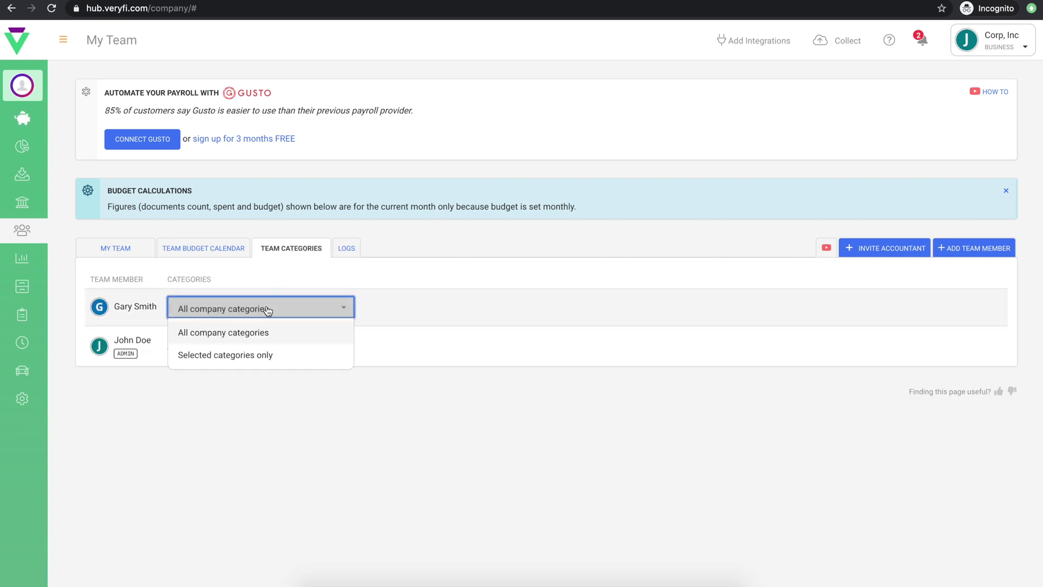
left_click(259, 354)
left_click(283, 368)
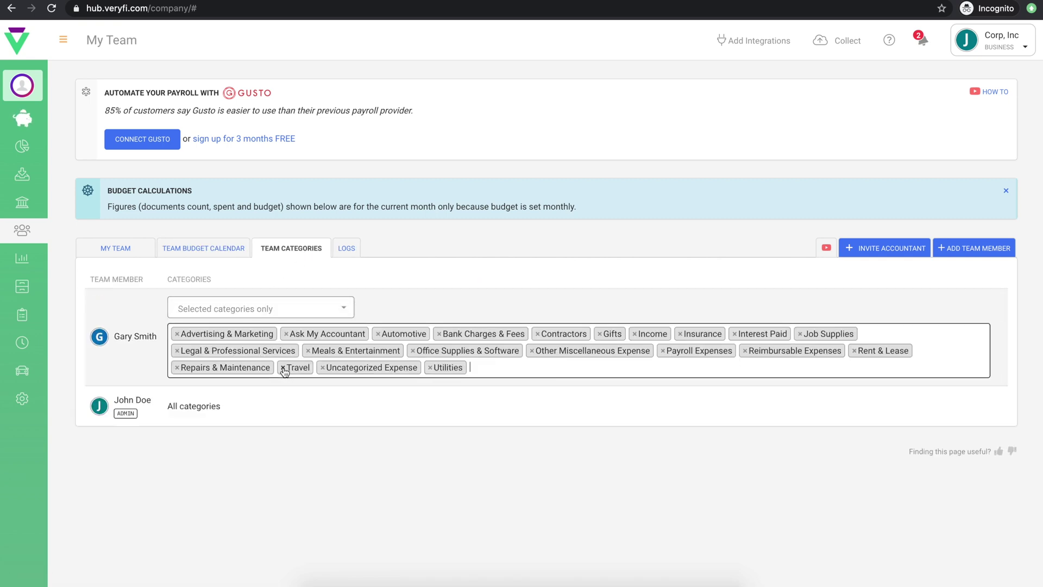
left_click(283, 369)
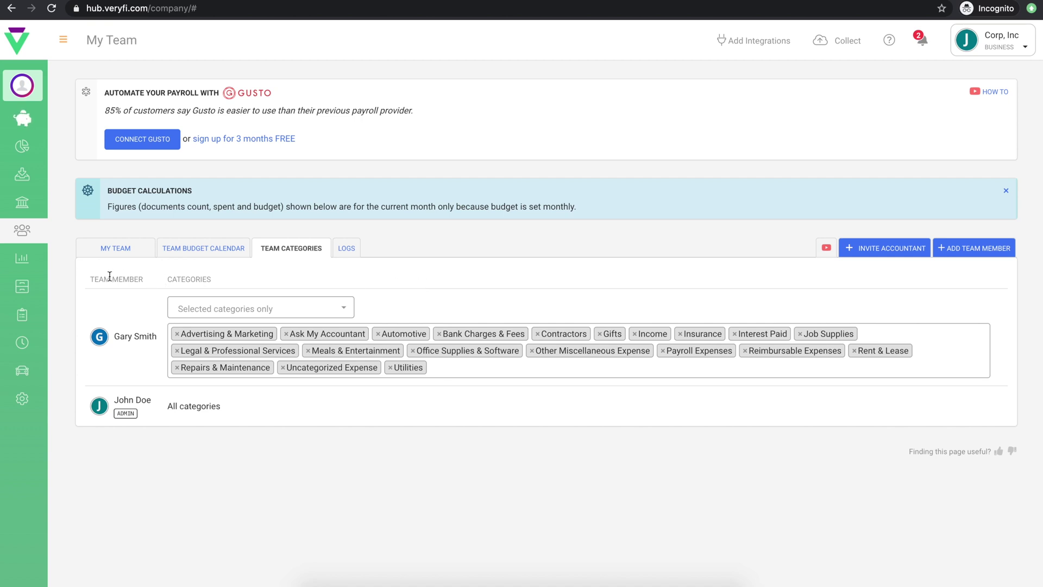
left_click(28, 314)
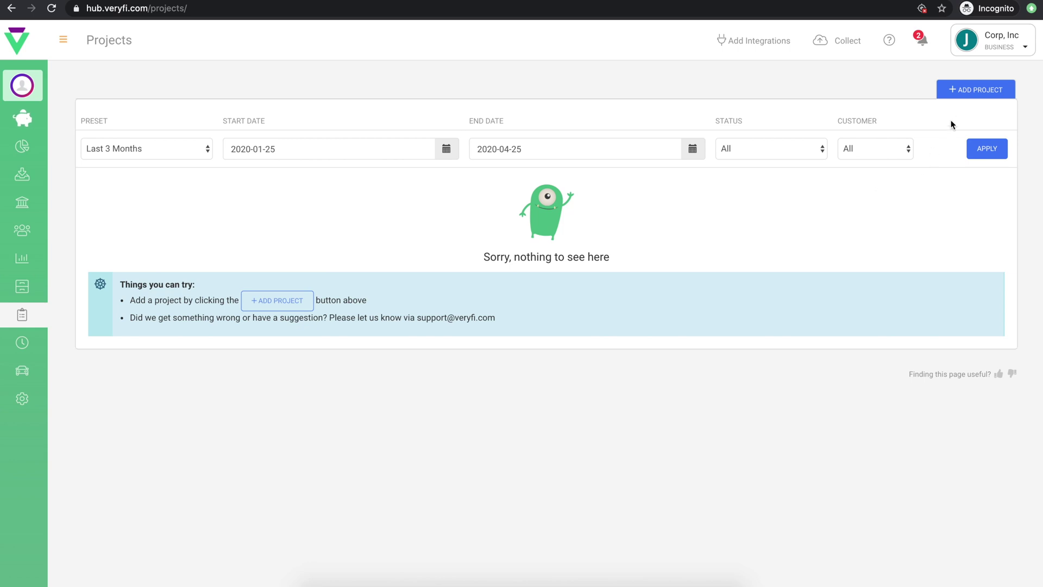
Step: Draw a four-corner project boundary on Hobart Blvd, then close the project form unsaved
left_click(976, 89)
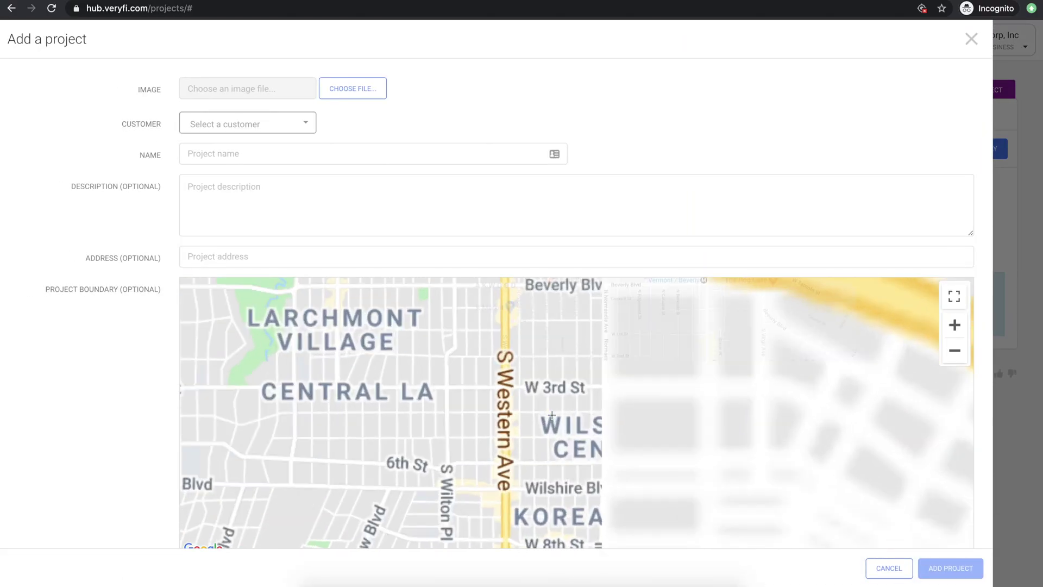
left_click(538, 399)
left_click(538, 424)
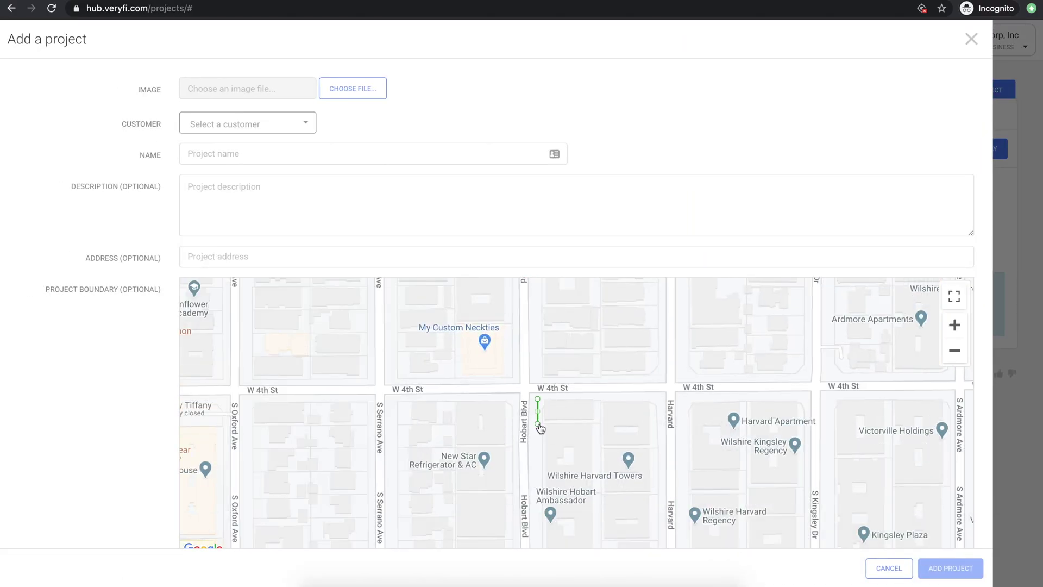
left_click(596, 423)
left_click(596, 394)
left_click(538, 400)
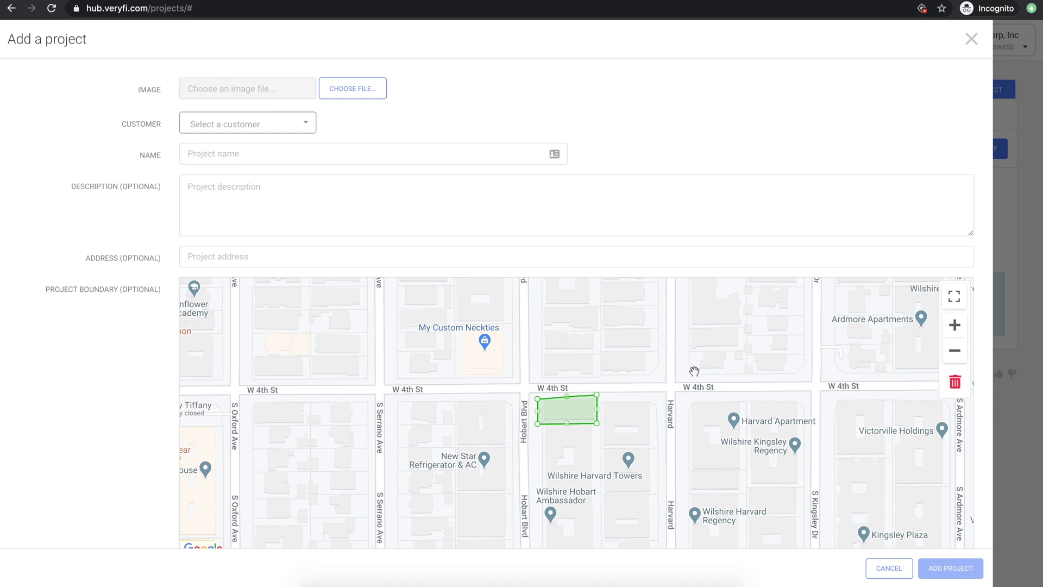
left_click(1014, 332)
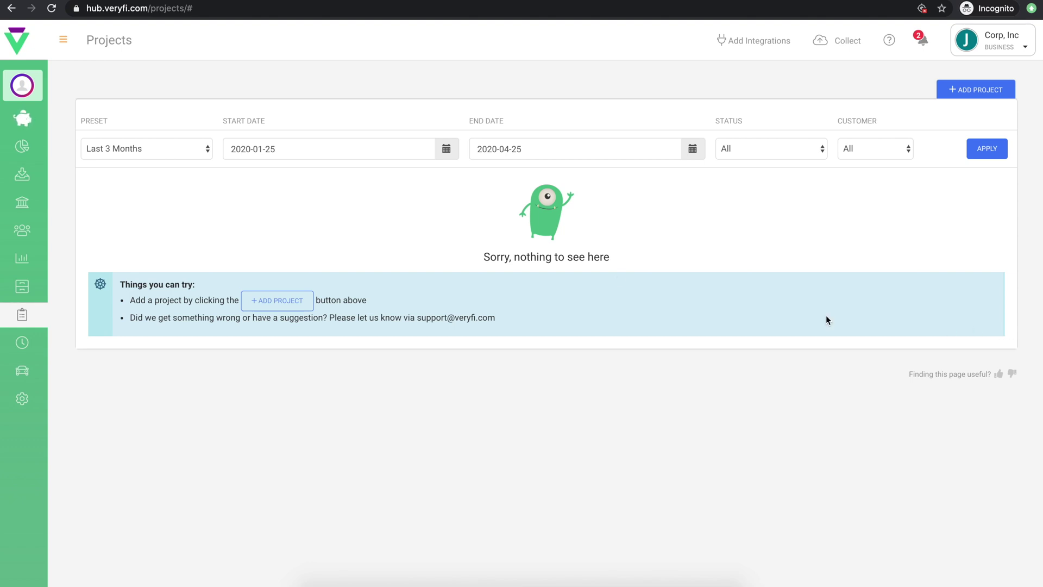
mouse_move(18, 88)
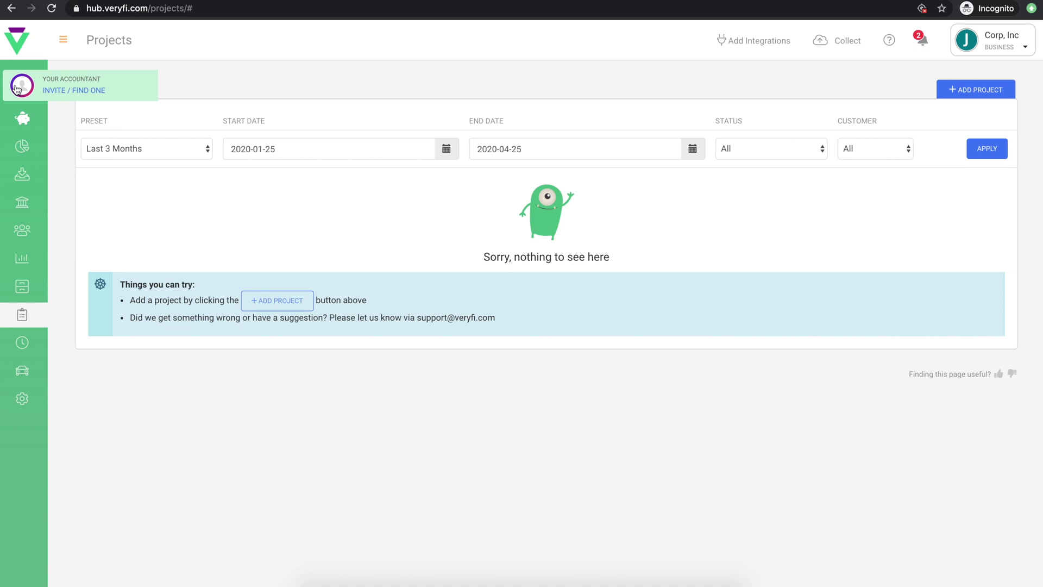
left_click(62, 92)
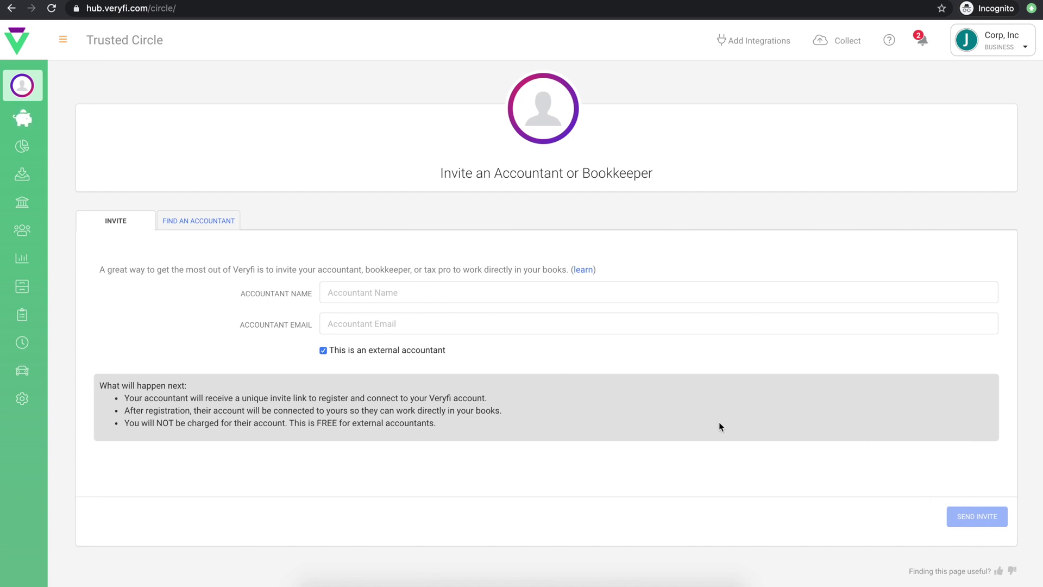
Step: Leave the empty Trusted Circle invite form for the overview dashboard
left_click(24, 151)
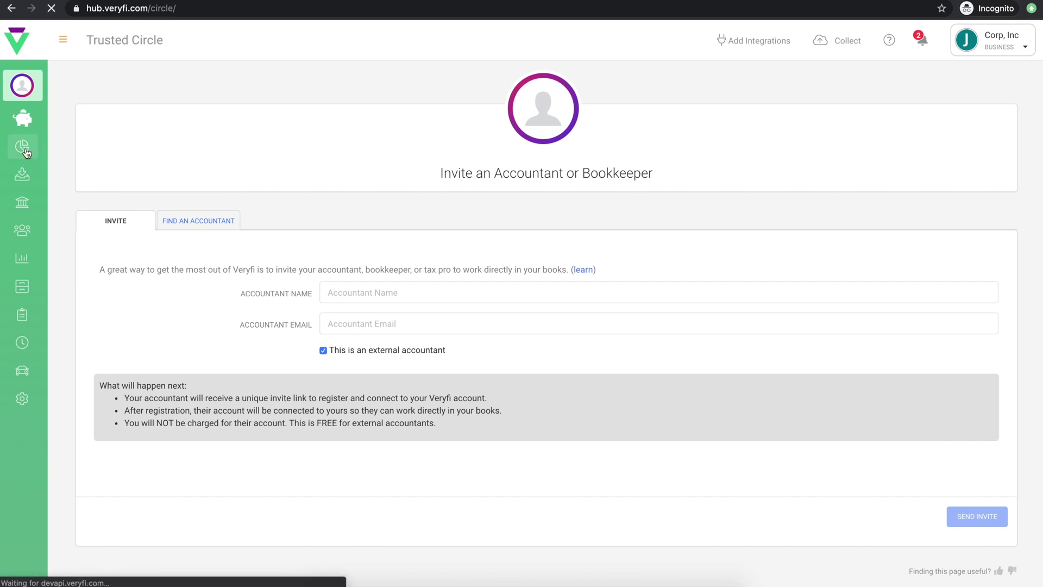